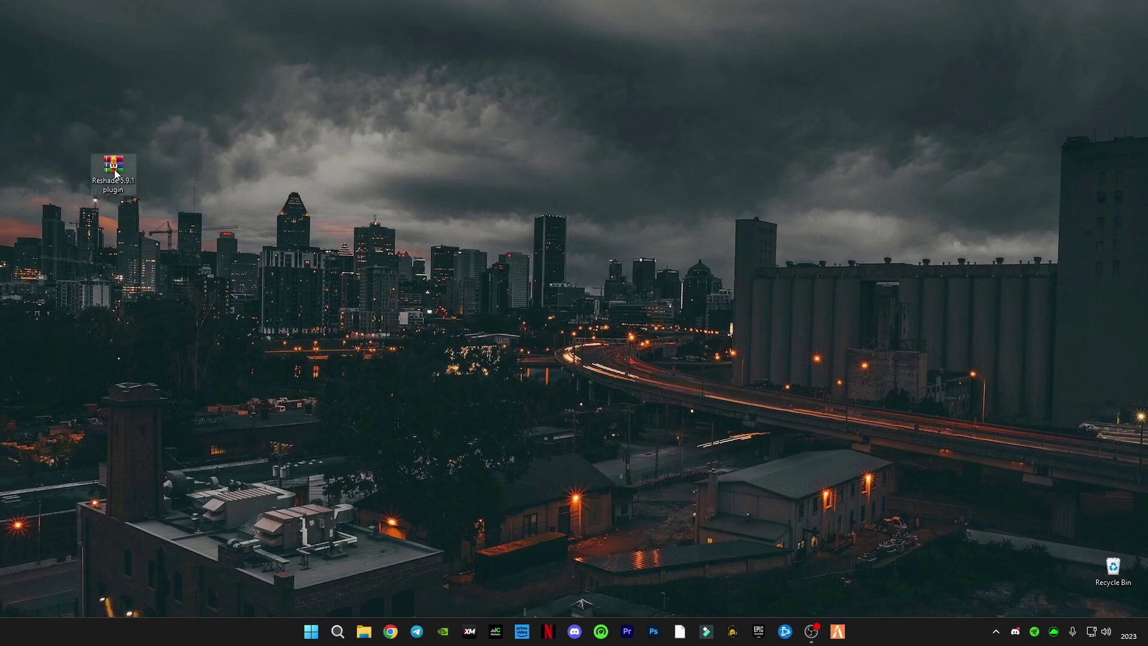
Move the Reshade 5.9.1 plugin archive icon to a new spot further right on the desktop
mouse_move(115, 173)
left_mouse_down()
mouse_move(297, 173)
mouse_move(229, 144)
mouse_move(209, 165)
left_mouse_up()
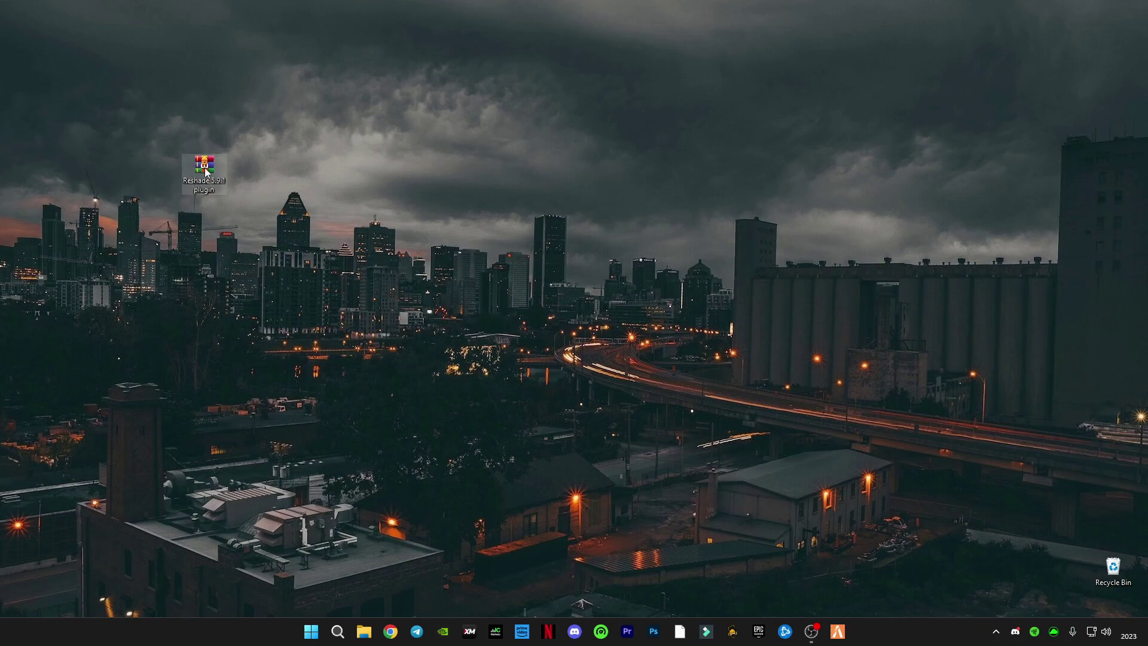
left_click_drag(252, 192, 244, 181)
Extract the Reshade 5.9.1 archive onto the desktop and spread the plugin and preset folders apart
right_click(256, 169)
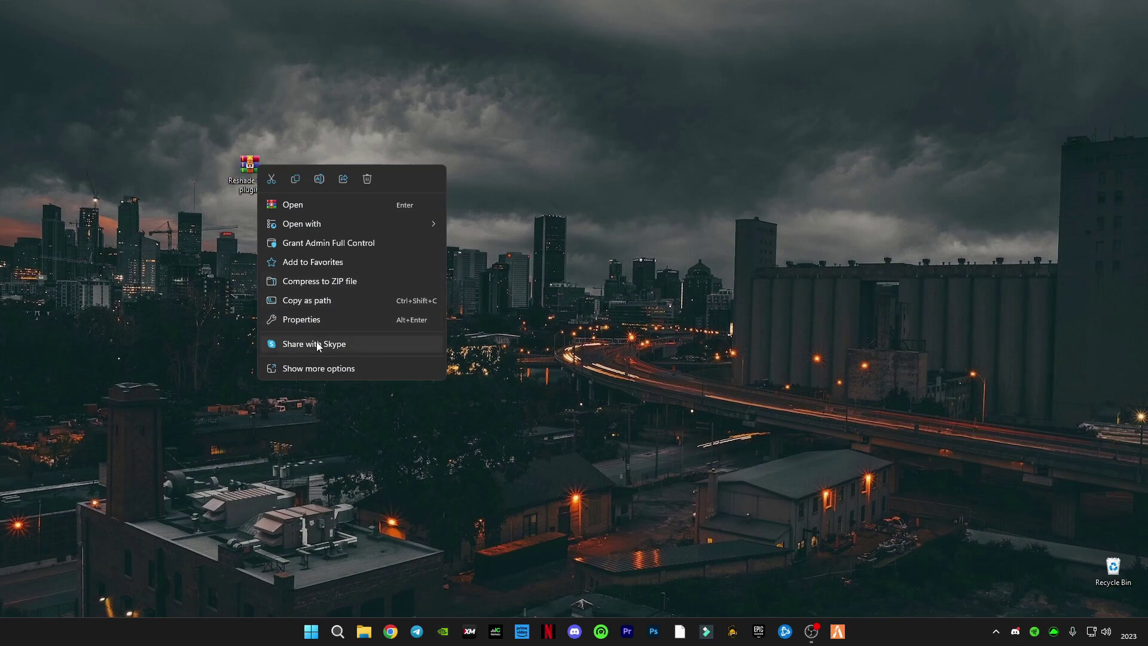
left_click(284, 368)
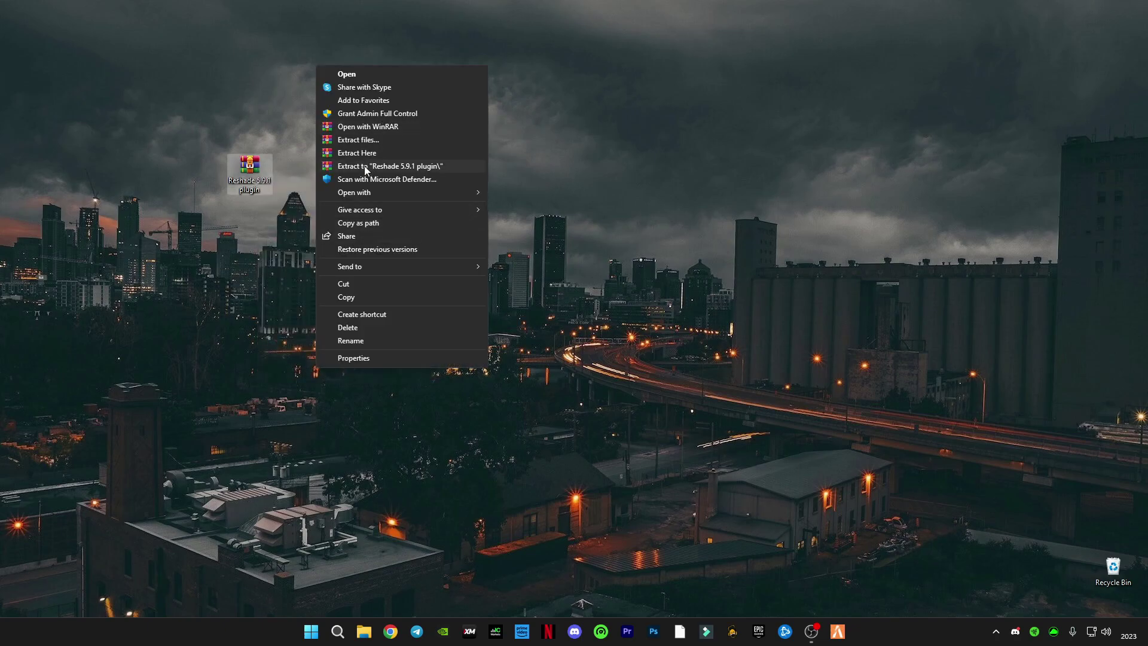
left_click(364, 152)
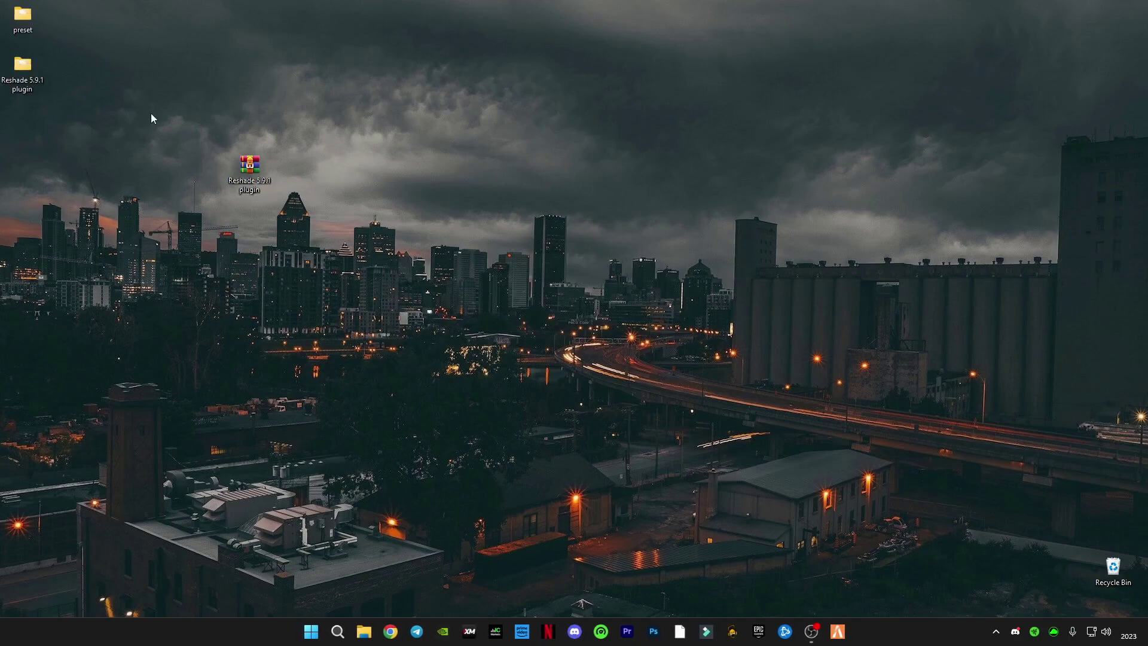
left_click_drag(69, 1, 25, 112)
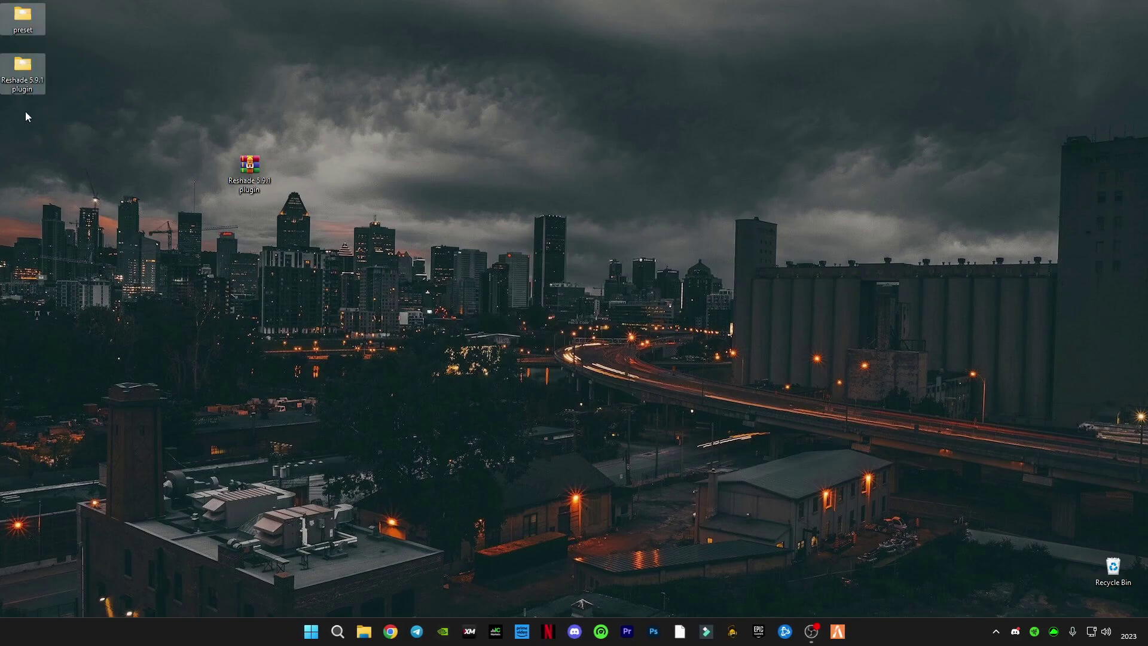
mouse_move(16, 11)
left_mouse_down()
mouse_move(442, 144)
mouse_move(425, 164)
mouse_move(568, 222)
left_mouse_up()
left_click(428, 173)
left_click_drag(447, 218, 402, 216)
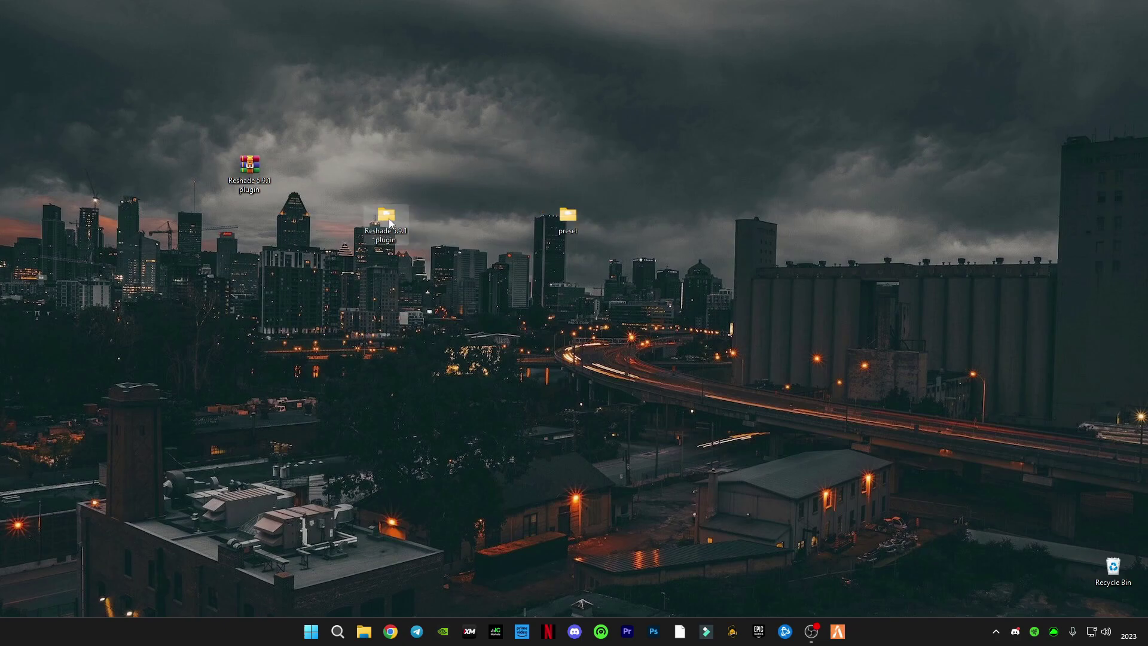
Copy all five items from the Reshade 5.9.1 plugin folder, then minimise the folder window
double_click(385, 217)
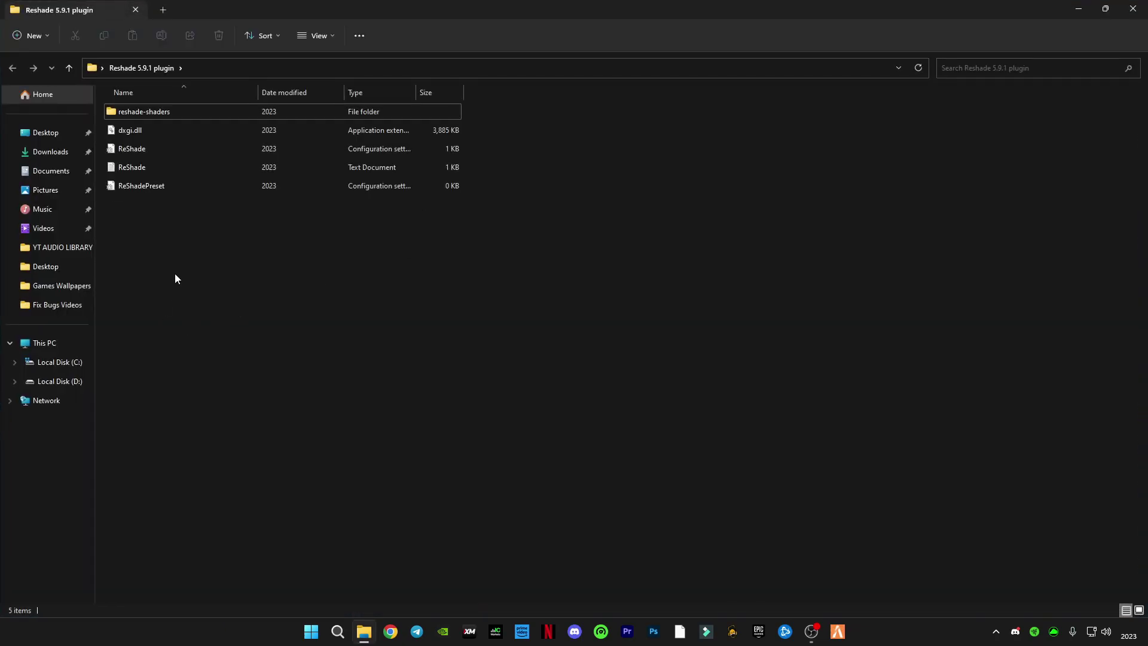
mouse_move(174, 279)
left_mouse_down()
mouse_move(153, 118)
mouse_move(170, 114)
left_mouse_up()
right_click(180, 118)
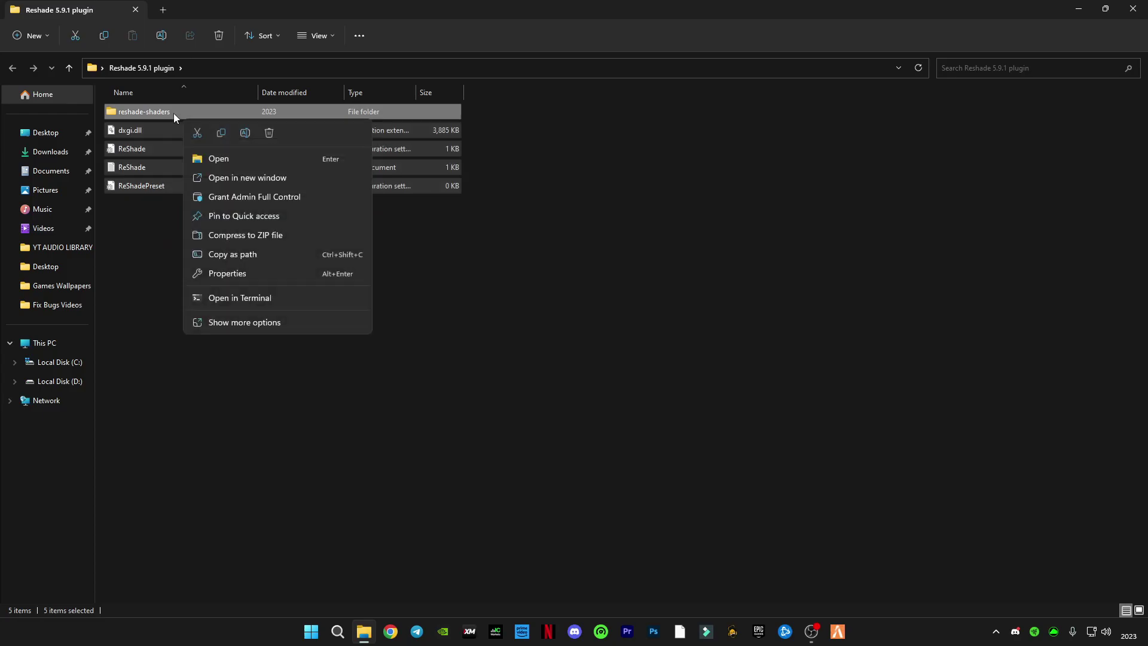
left_click(218, 133)
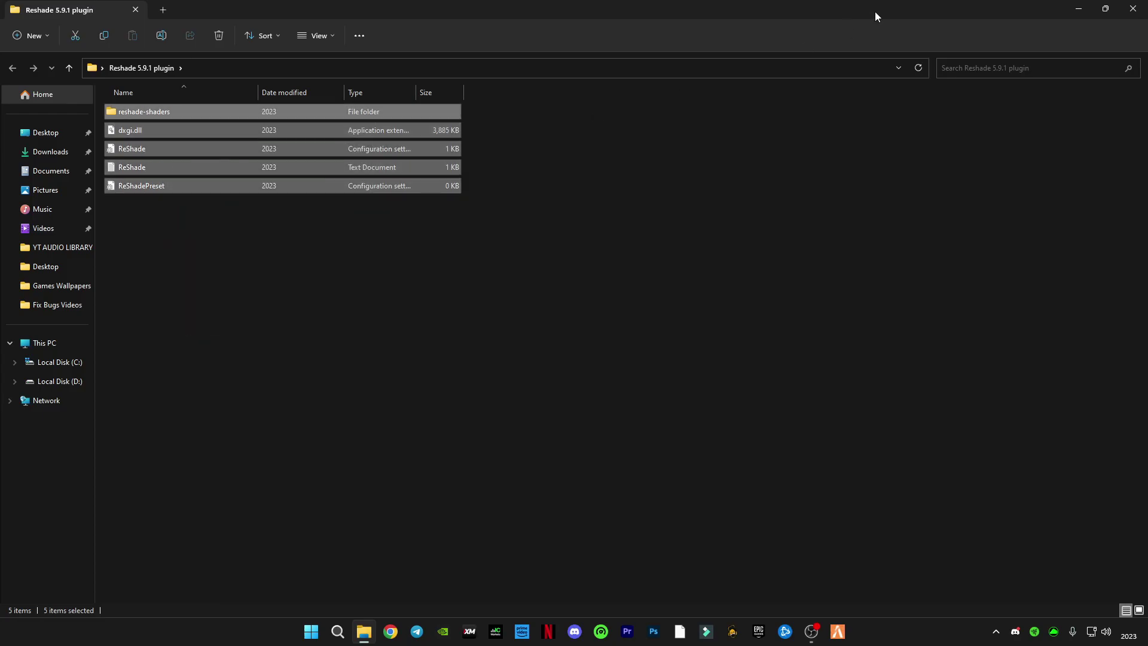
left_click(1083, 7)
Open the AppData folder through the Run dialog
left_click(320, 640)
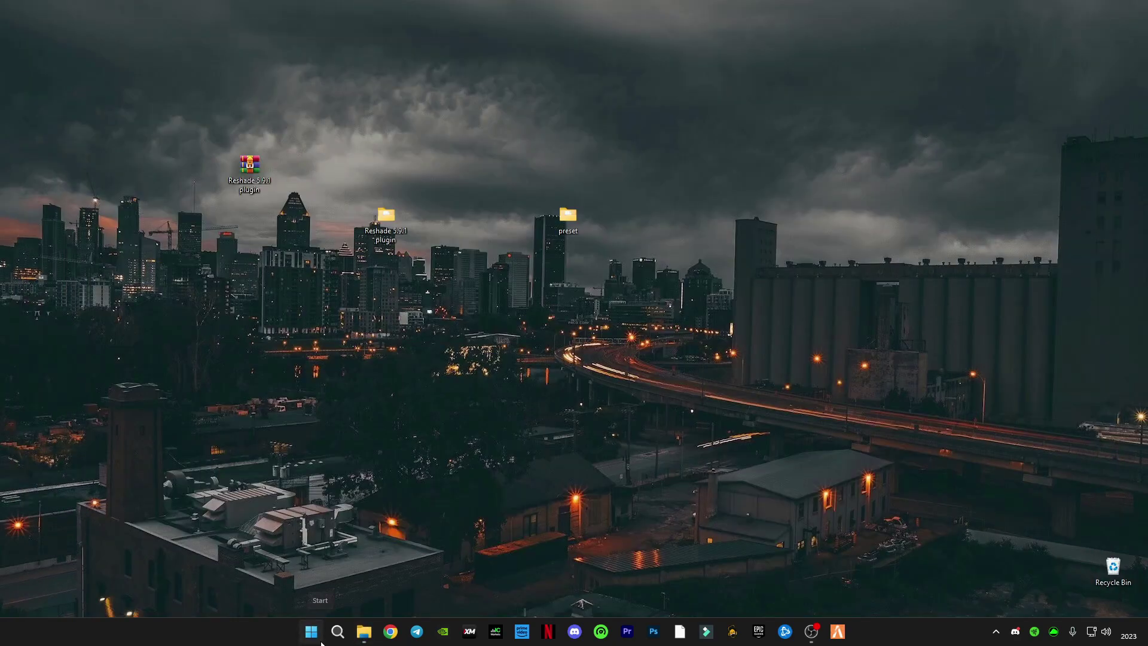
type("run")
key("Return")
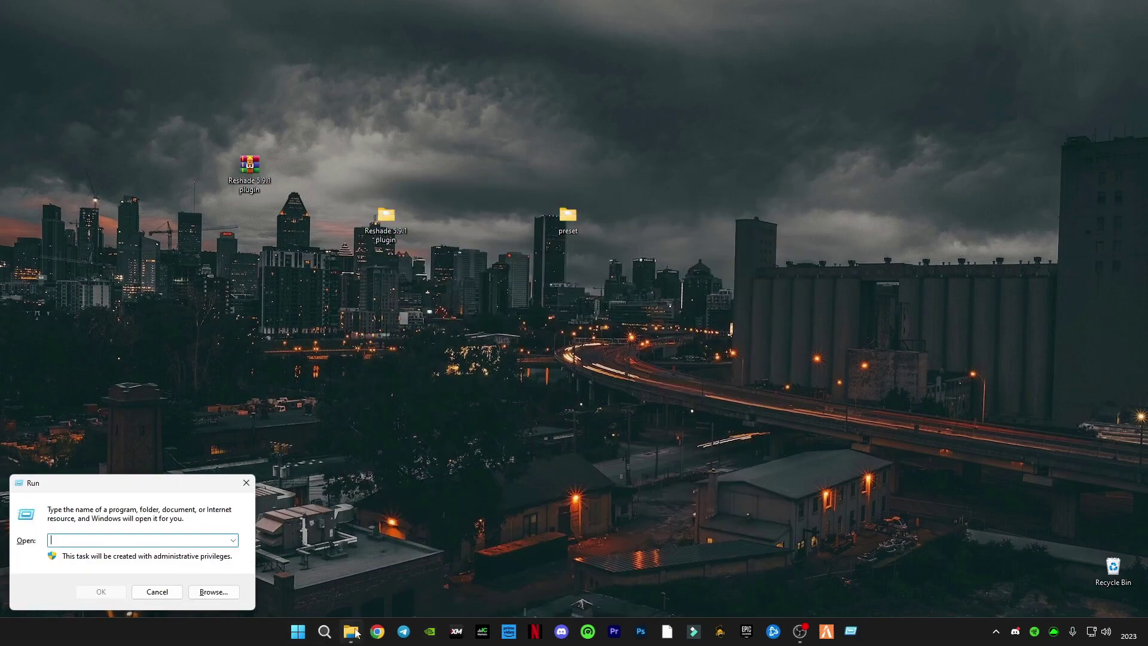
type("a")
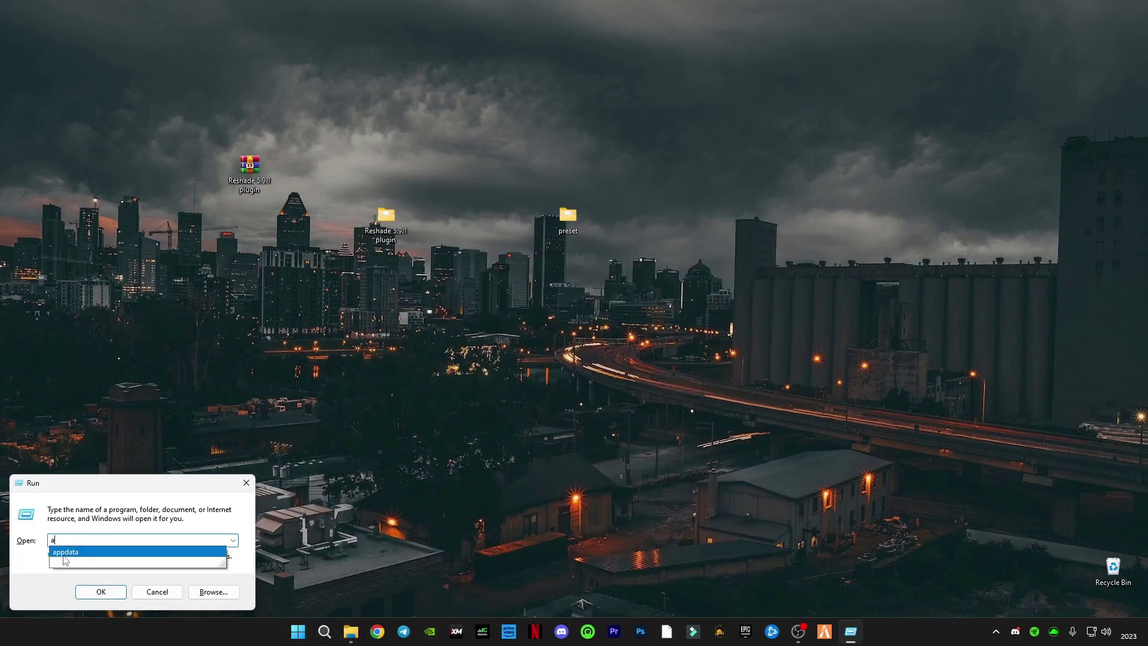
left_click(58, 556)
left_click(101, 591)
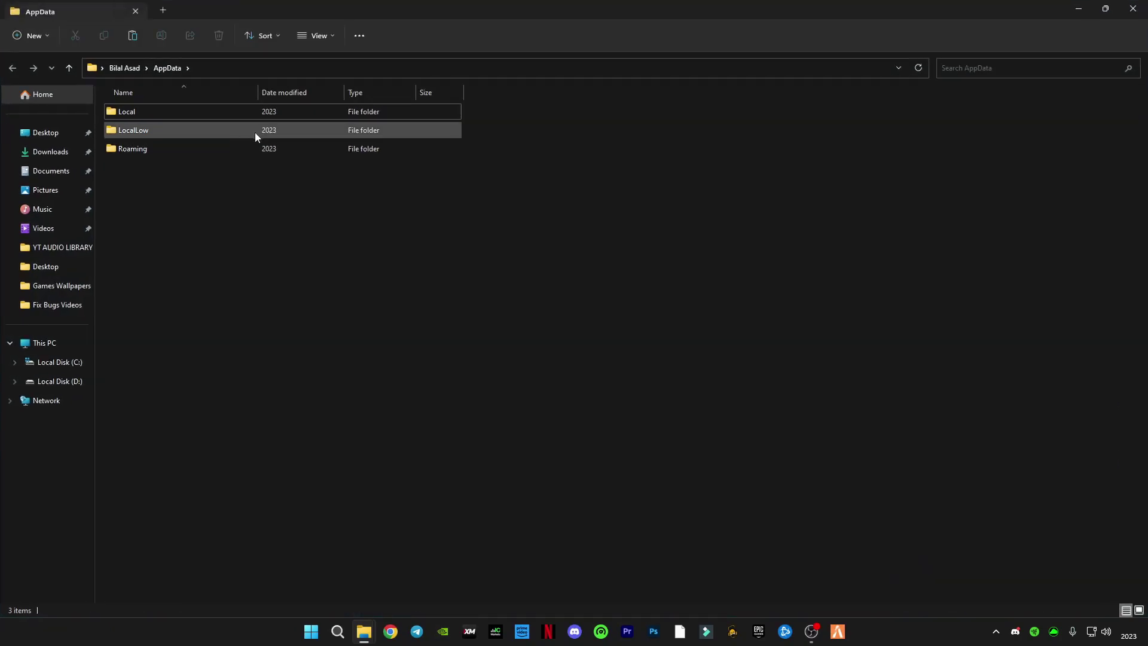
Navigate to Local > FiveM > FiveM Application Data > plugins
double_click(132, 115)
key("f")
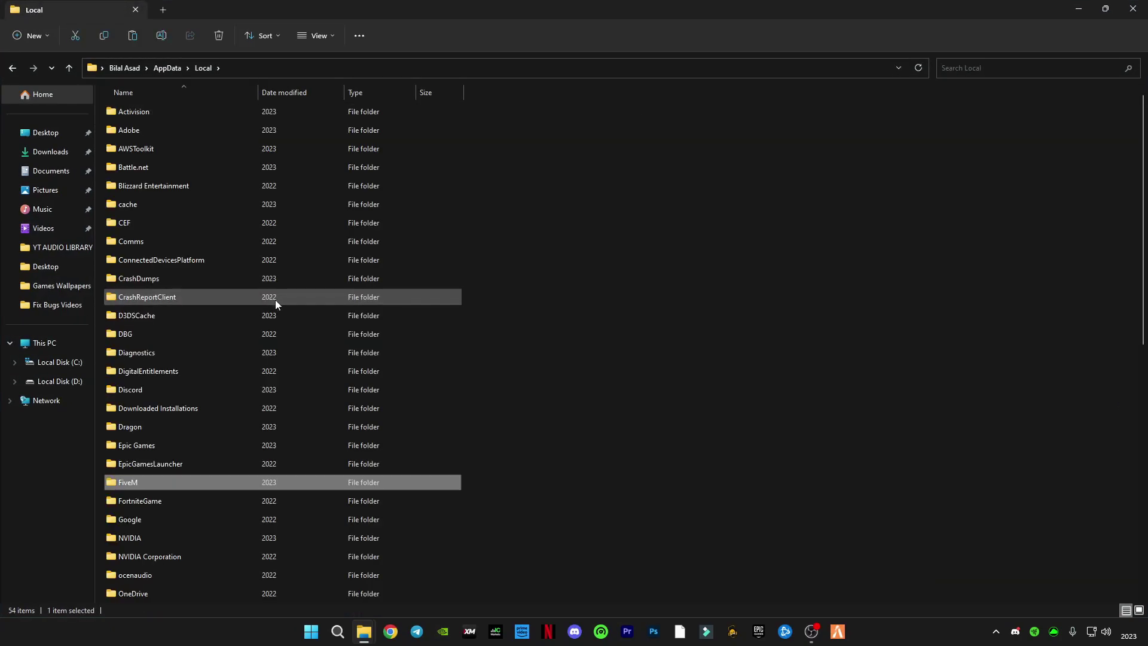
double_click(134, 483)
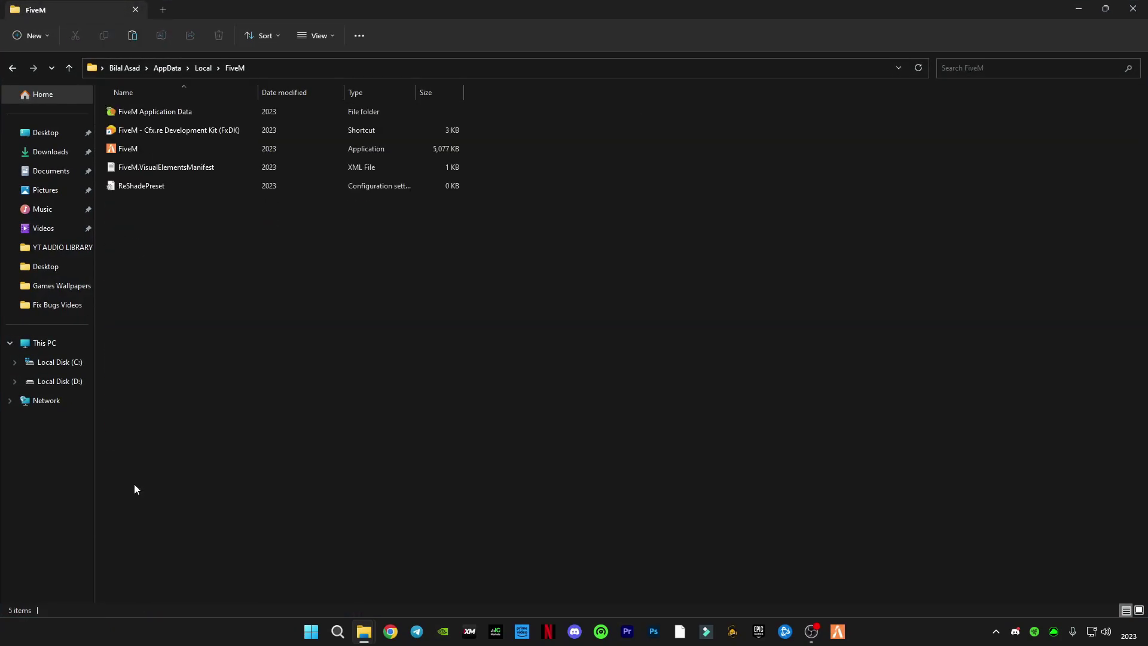
double_click(148, 119)
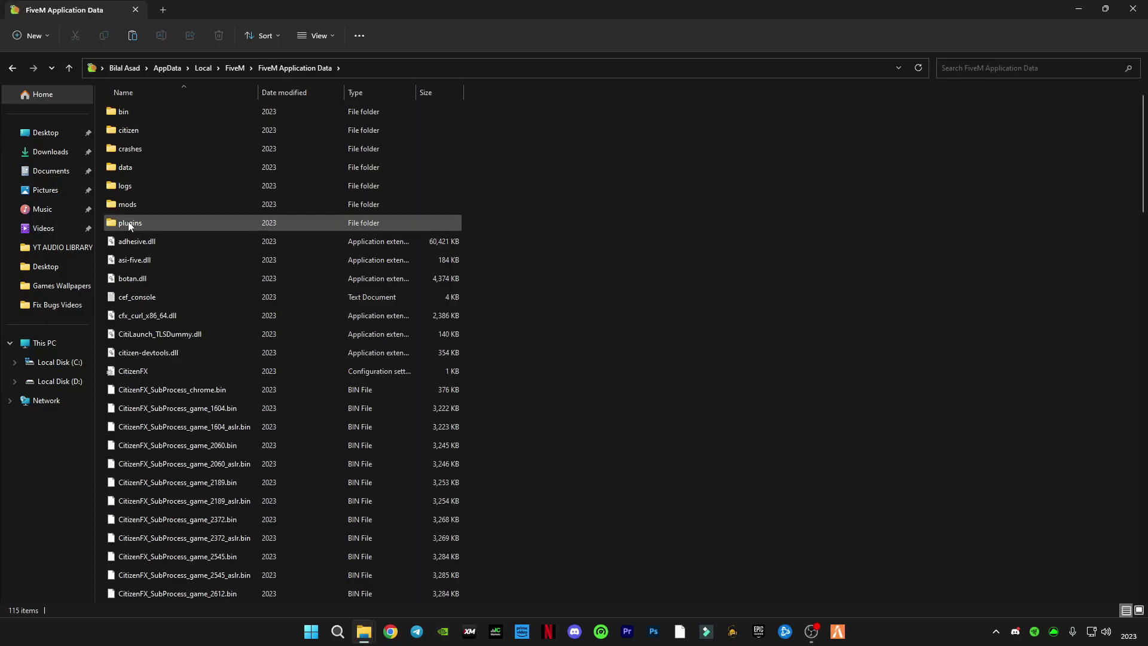
double_click(133, 223)
Paste the five ReShade items into the plugins folder and minimise the Explorer window
right_click(204, 202)
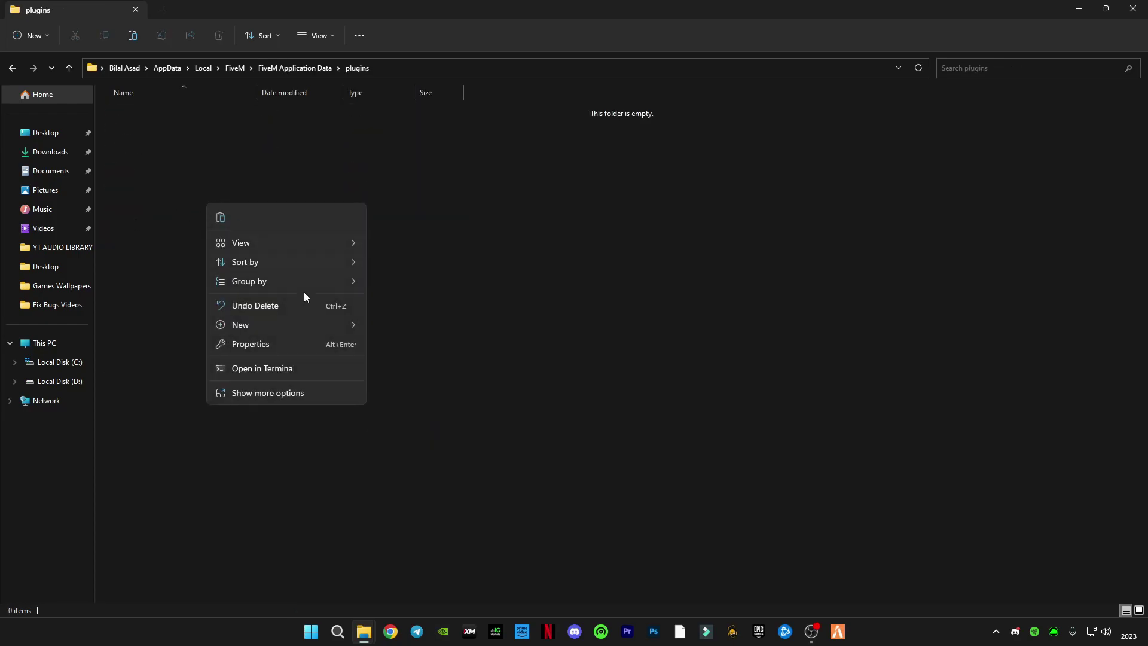
left_click(204, 225)
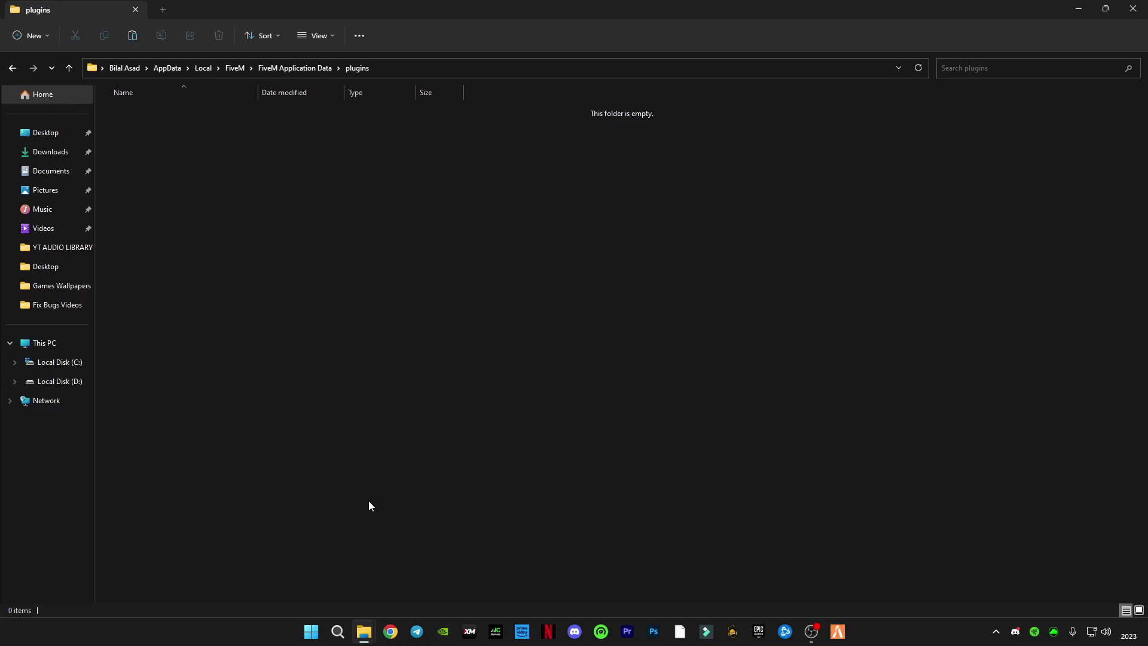
left_click(189, 246)
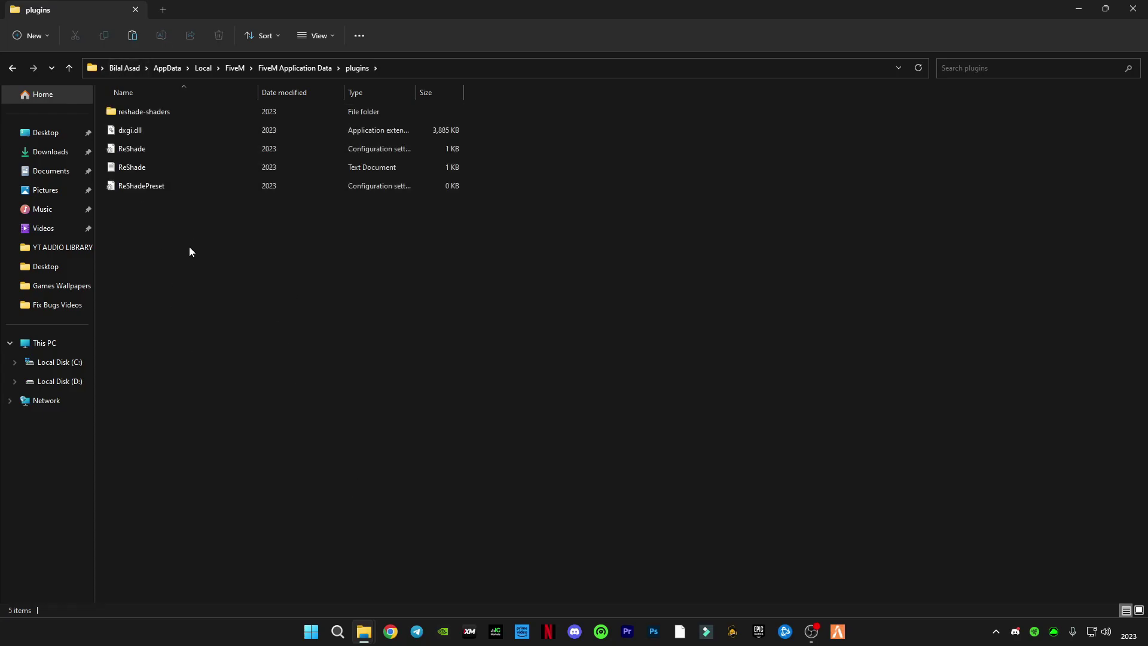
left_click(1079, 8)
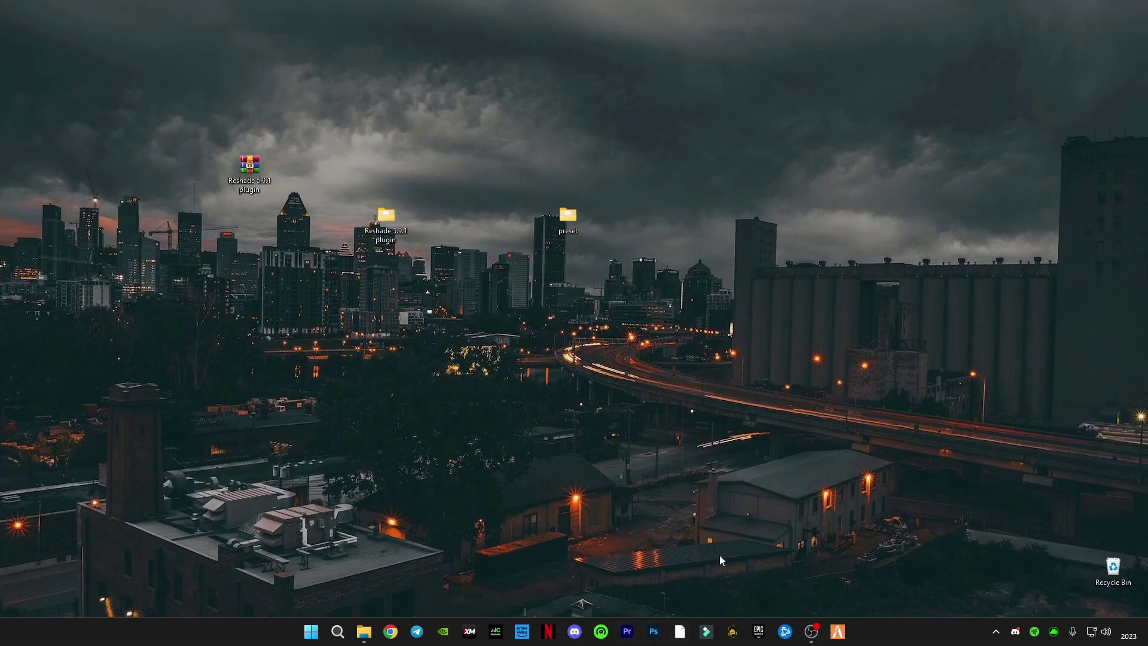
Launch FiveM, dismiss the account login, and open the F8 console to read the ReShade block message
left_click(838, 631)
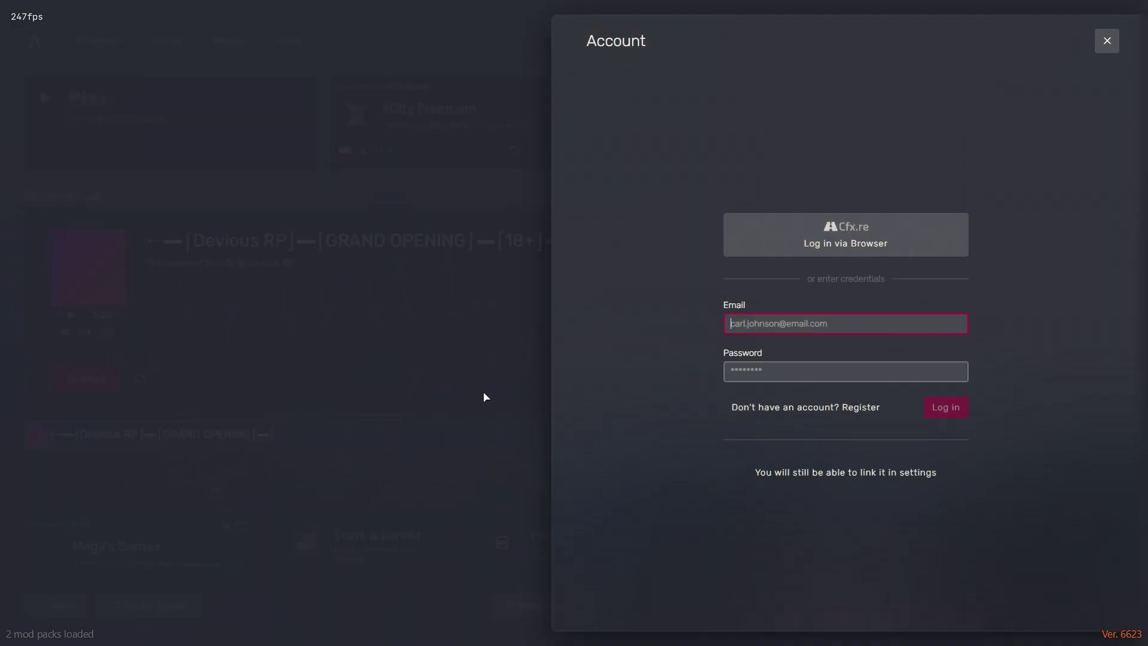
left_click(484, 397)
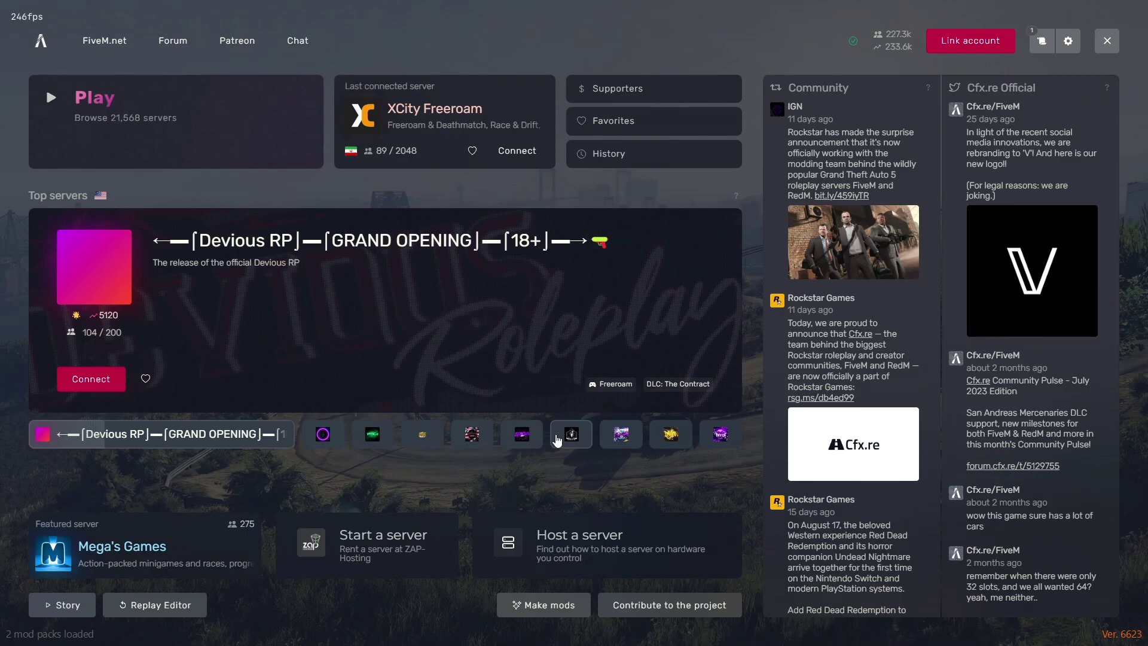
key("F8")
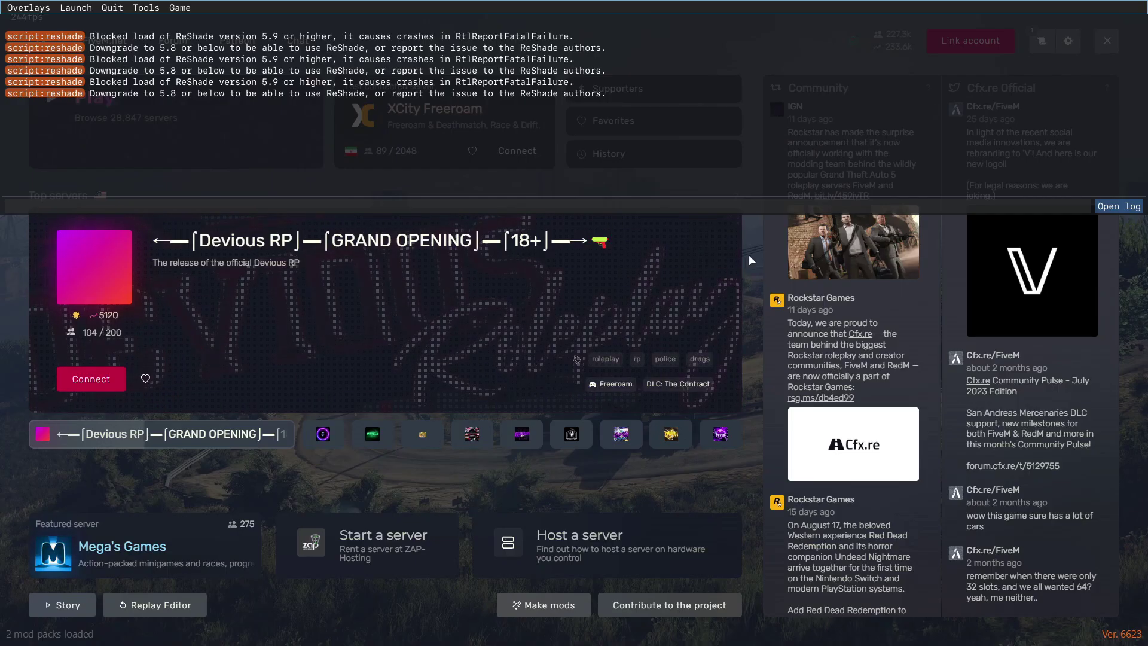
Set FiveM's Game update channel to Beta, close Settings, and start exiting to restart
key("F8")
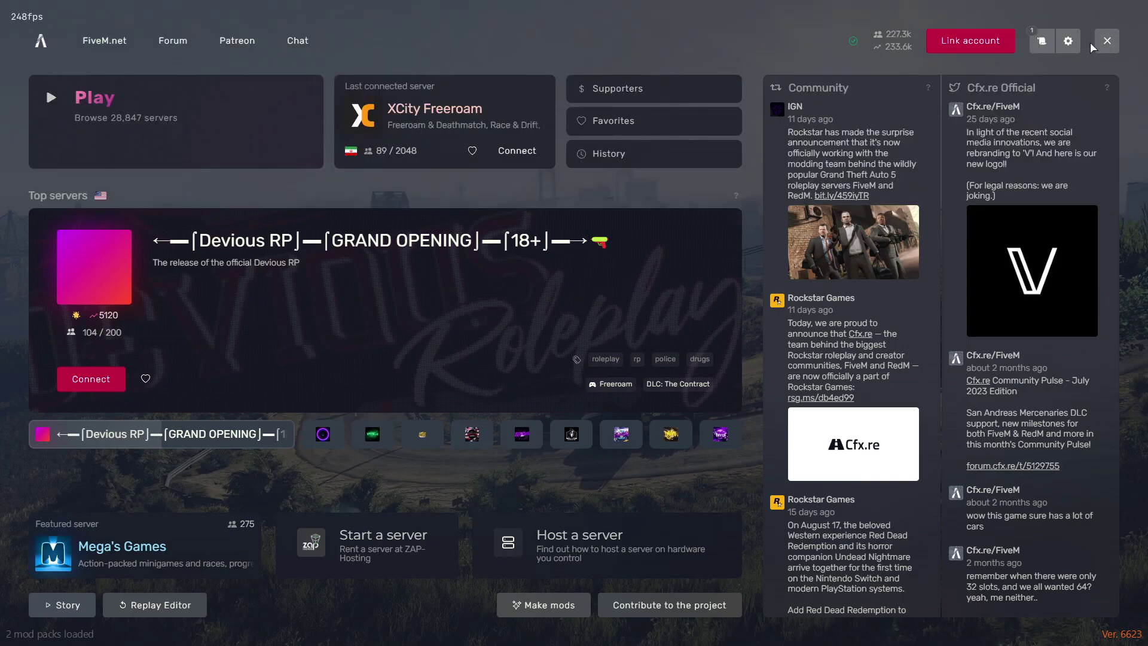
left_click(1064, 50)
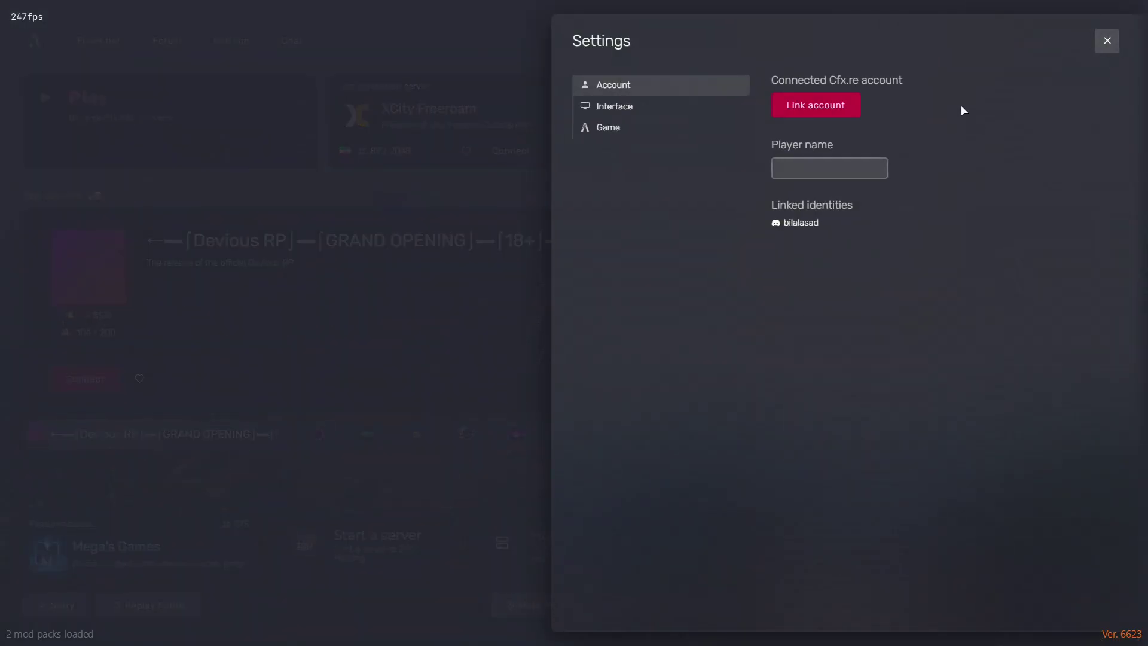
left_click(610, 129)
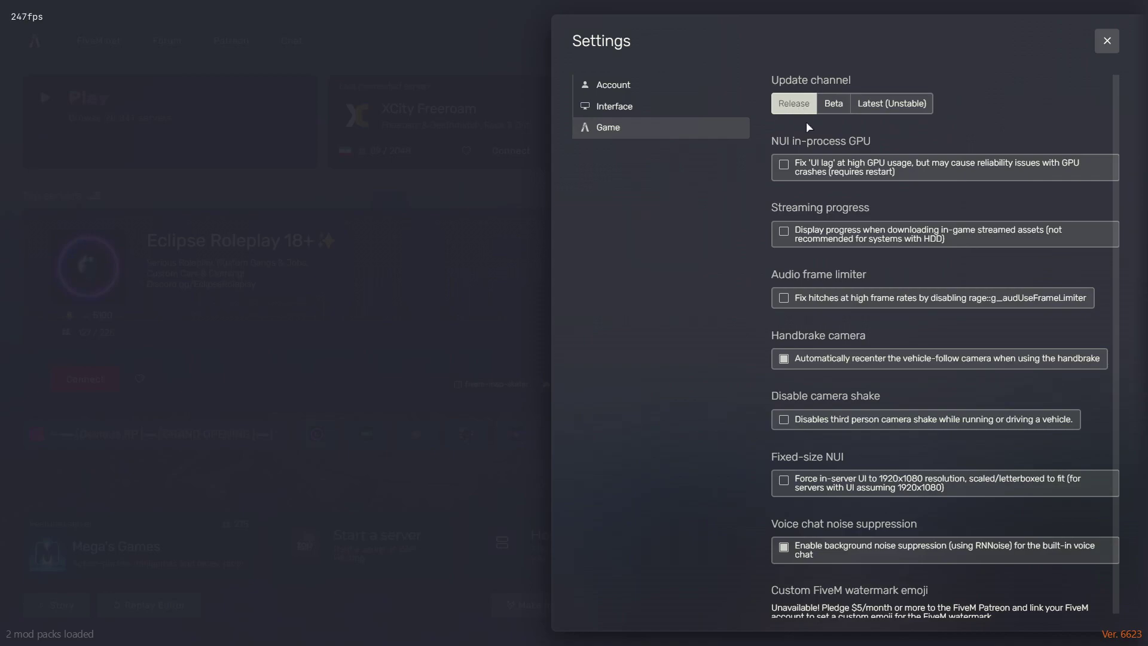
left_click(841, 107)
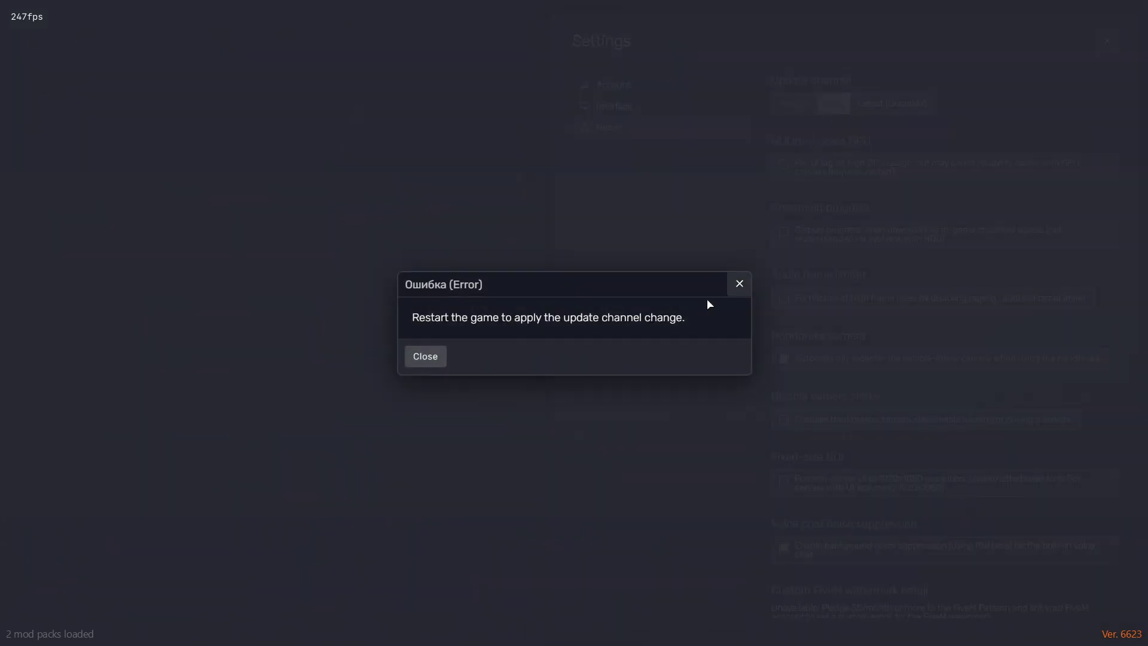
left_click(425, 356)
left_click(1107, 42)
left_click(1106, 42)
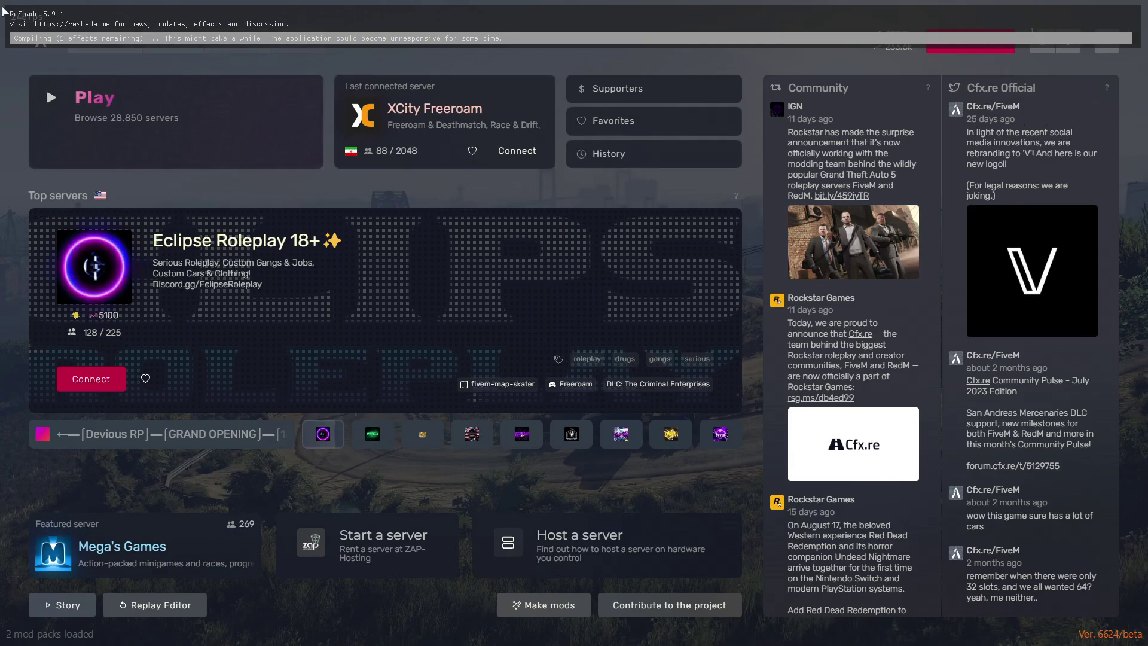
Open the ReShade overlay with Home and skip its first-run tutorial
key("Home")
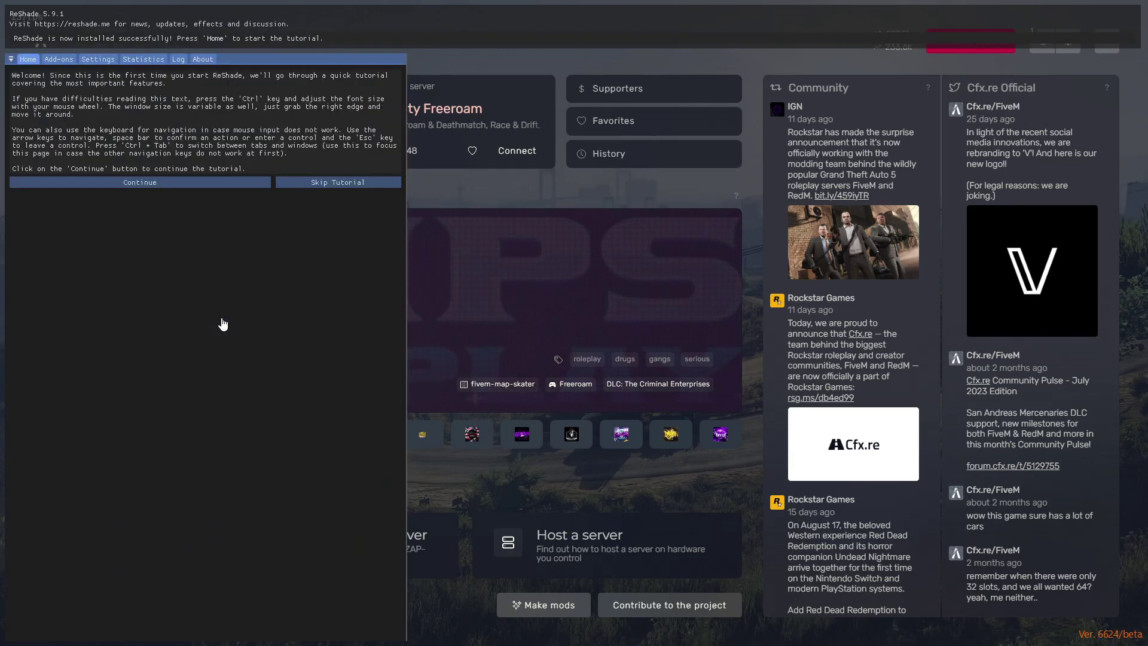
left_click(362, 182)
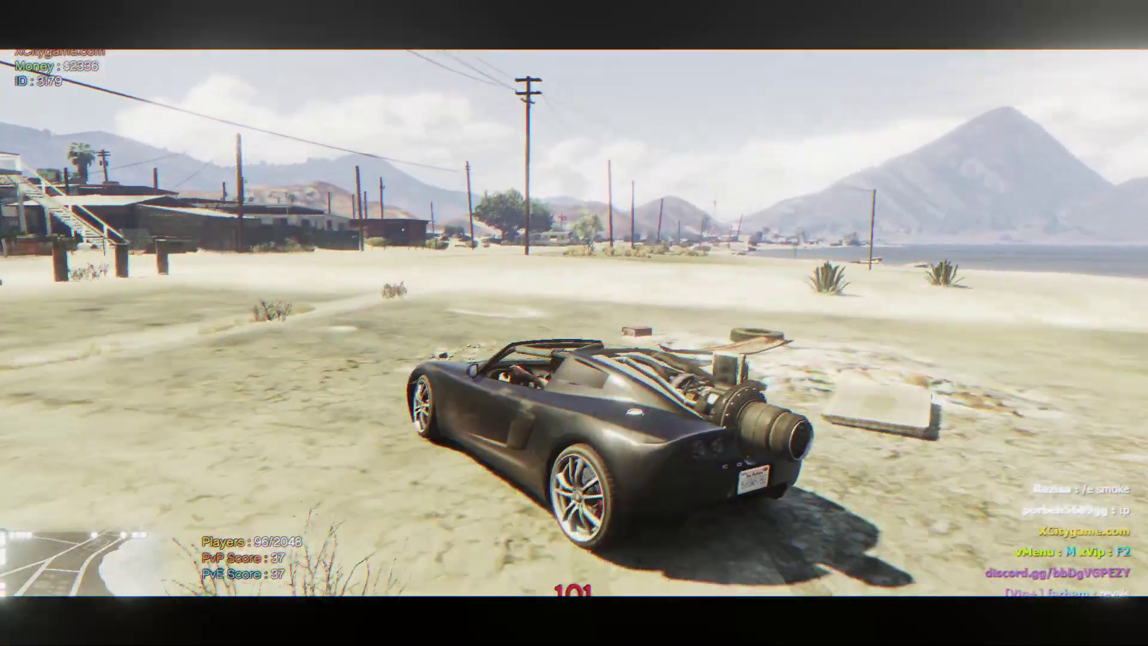
Drive and drift the jet-engined car in donuts on the desert dirt road with ReShade active
key("d")
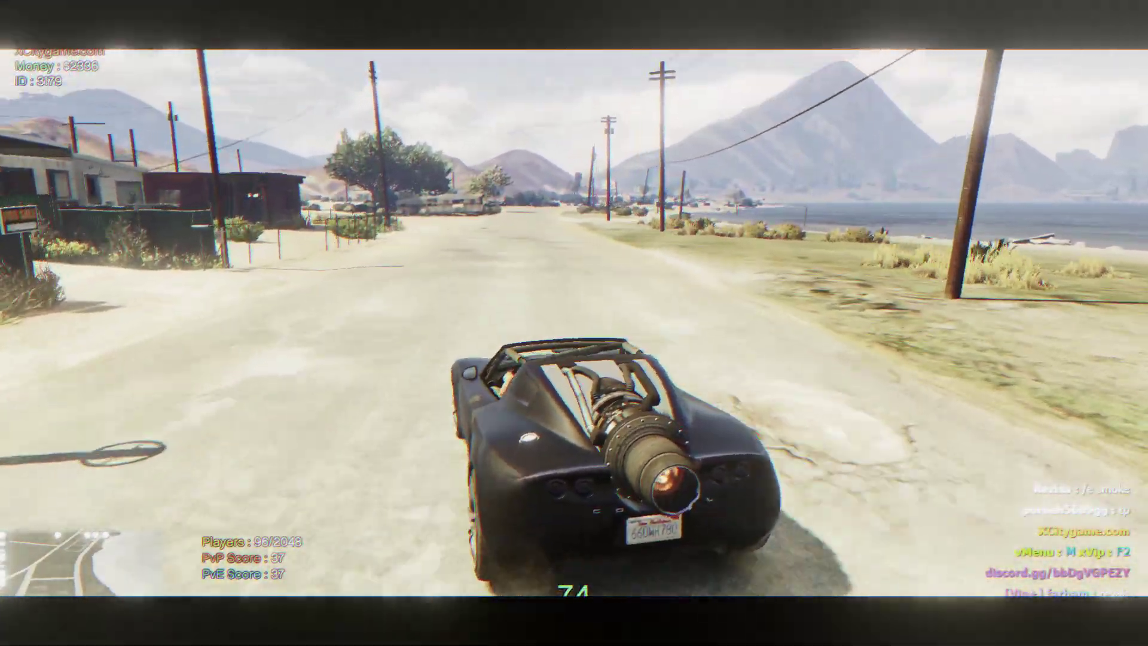
key("space")
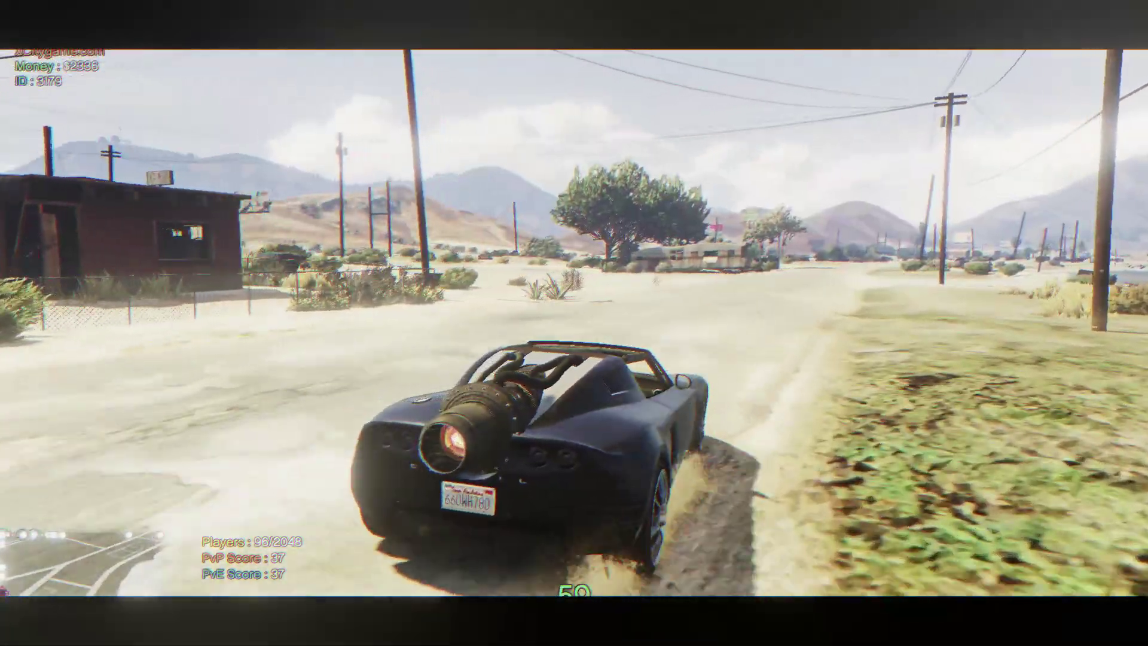
key("a")
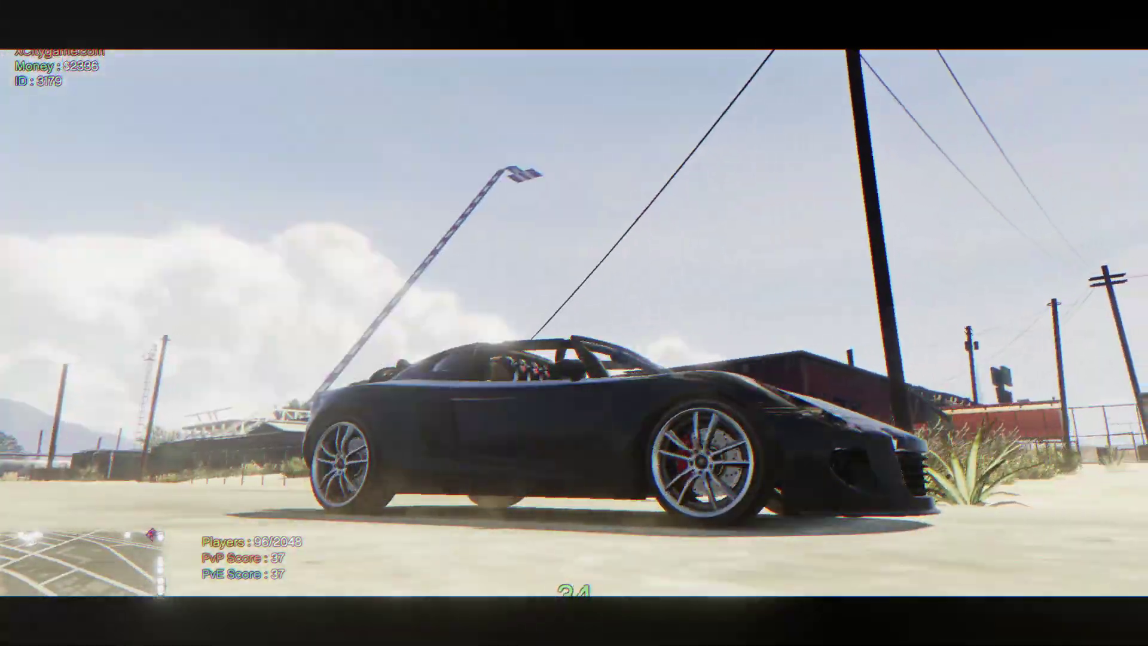
key("a")
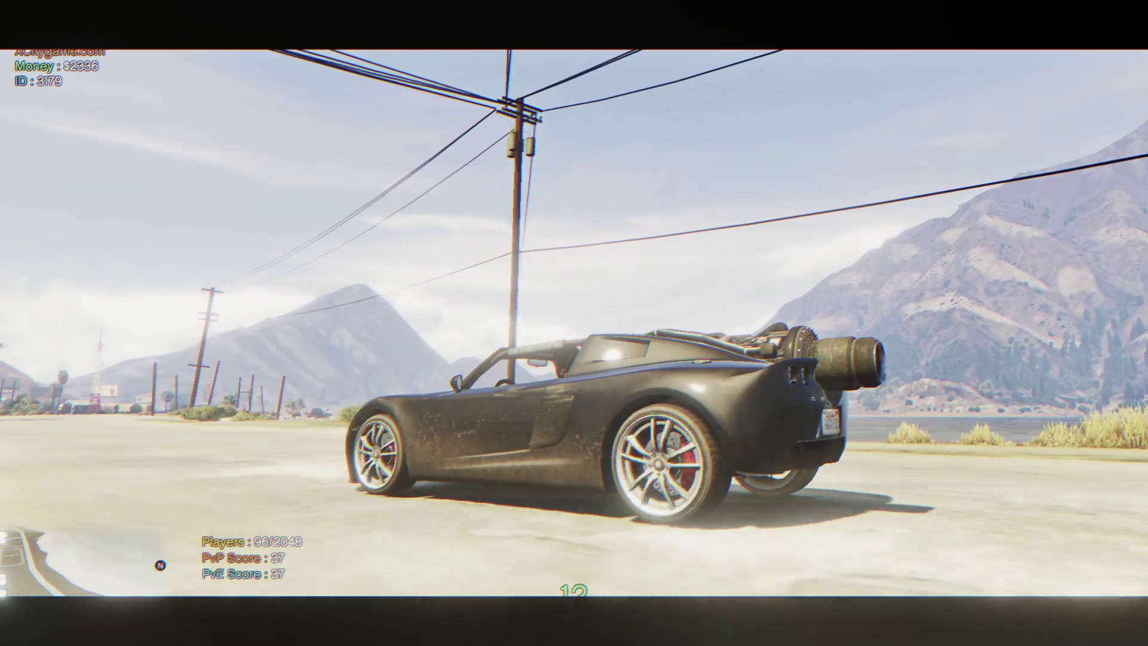